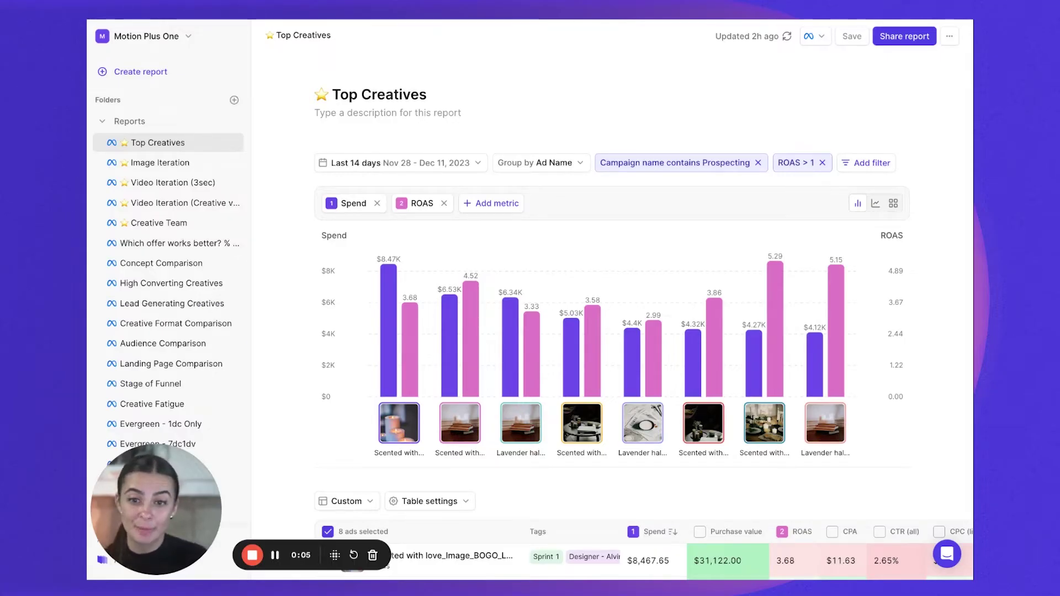
Step: Create a top-performing report filtered to ads with the Dynamic Creative distribution format
{"action": "left_click", "coordinate": [149, 72]}
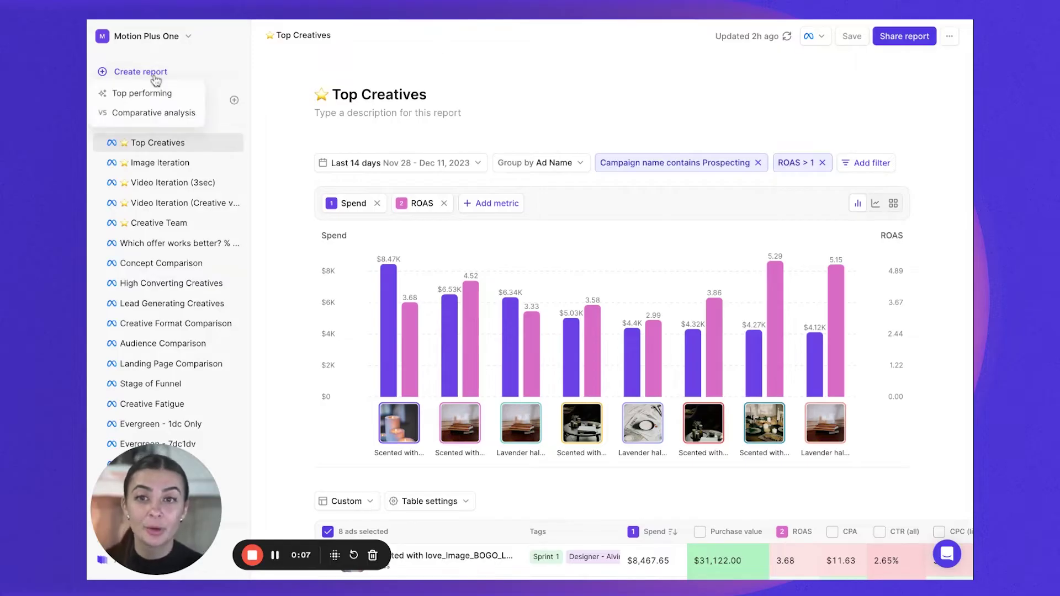
{"action": "left_click", "coordinate": [145, 96]}
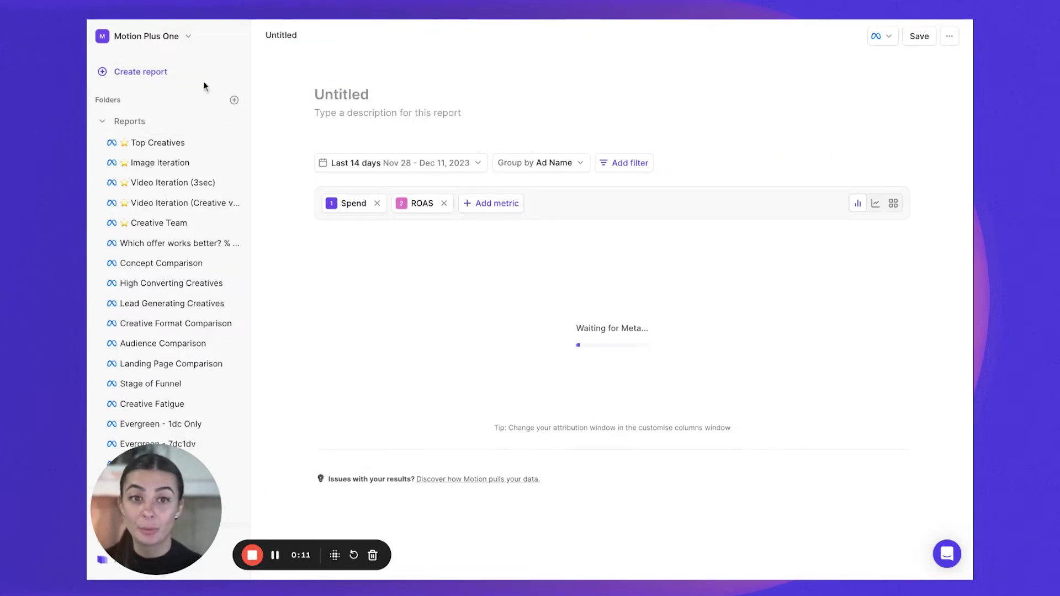
{"action": "left_click", "coordinate": [641, 166]}
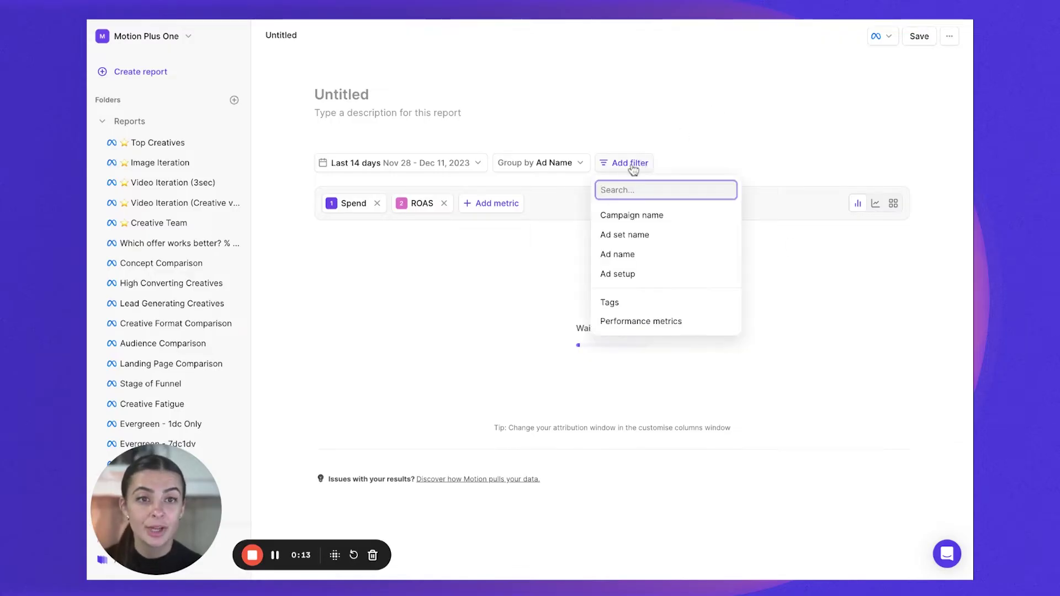
{"action": "left_click", "coordinate": [635, 275]}
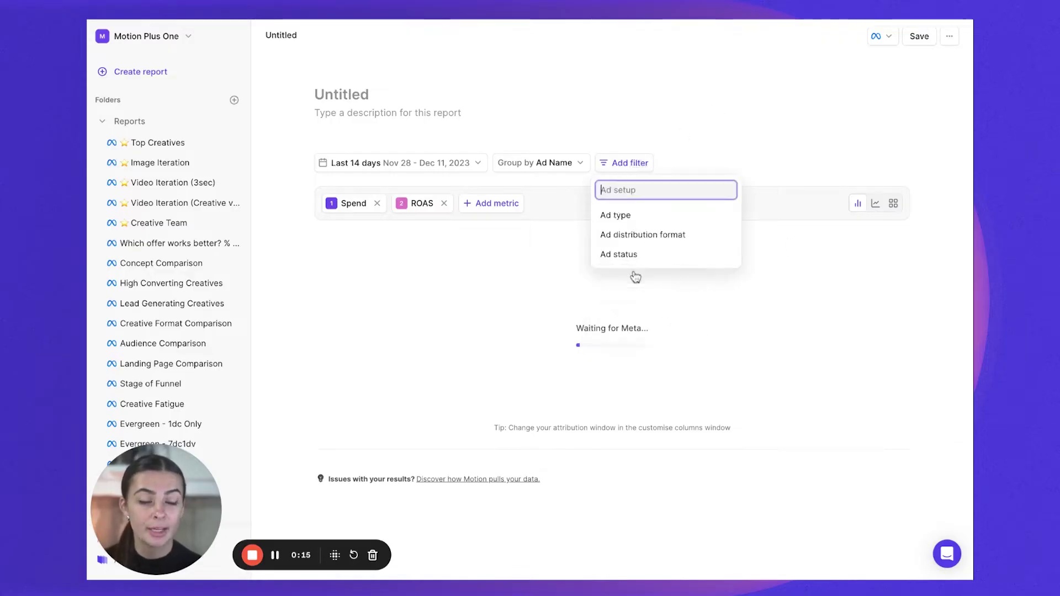
{"action": "left_click", "coordinate": [613, 235]}
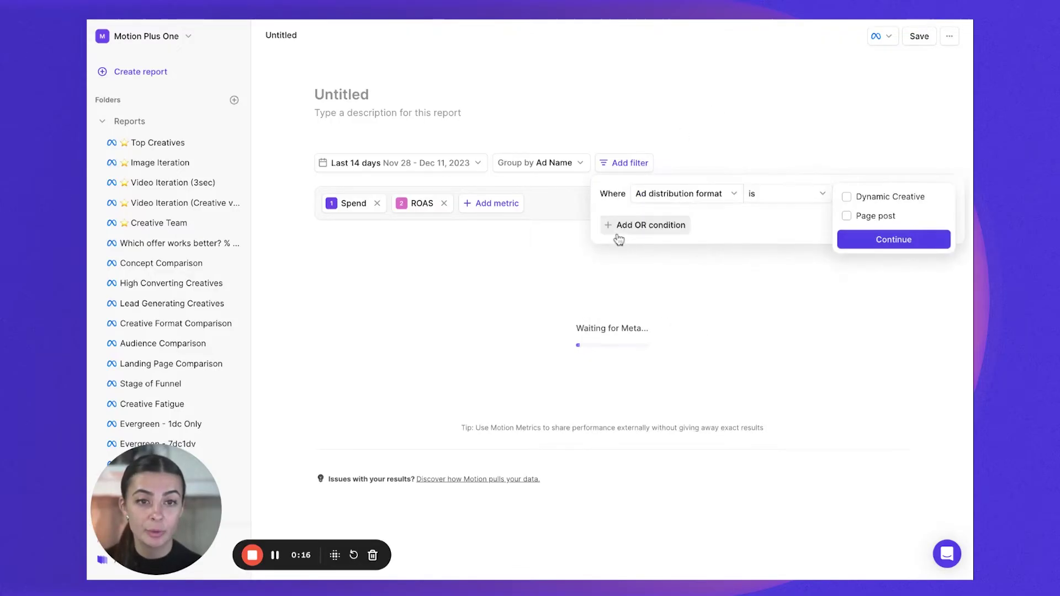
{"action": "left_click", "coordinate": [878, 203]}
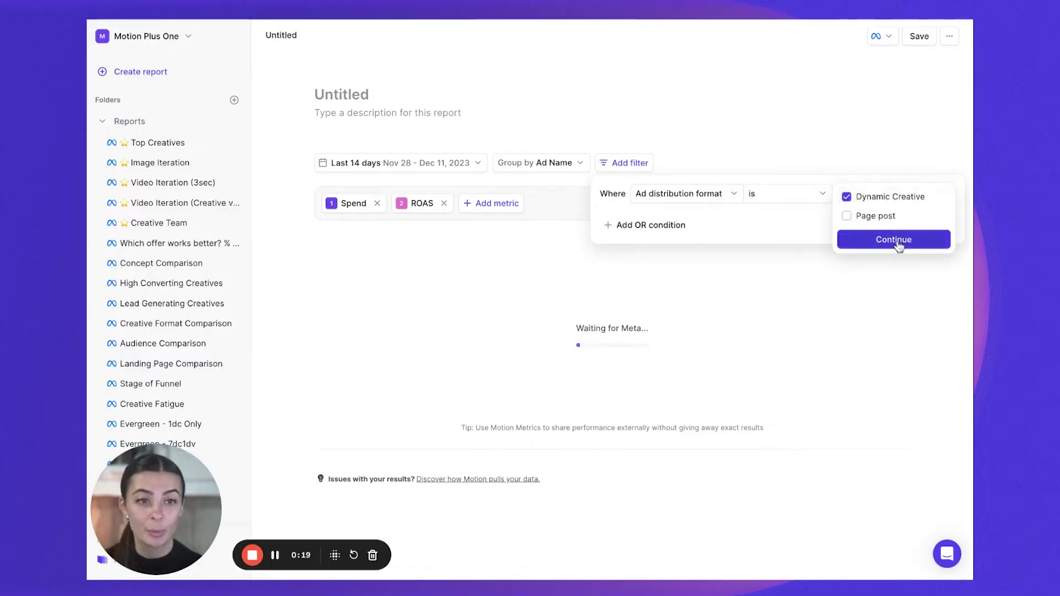
{"action": "left_click", "coordinate": [897, 243]}
{"action": "left_click", "coordinate": [939, 223]}
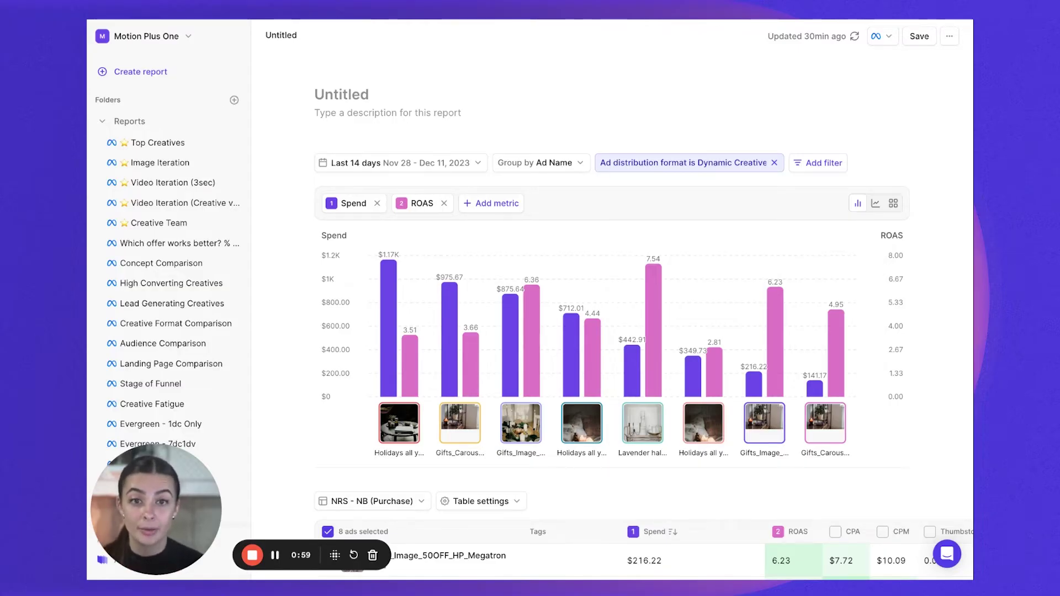
Step: Group the report by Creative and switch to card view listing Spend, ROAS, CPA and CPM
{"action": "left_click", "coordinate": [569, 159]}
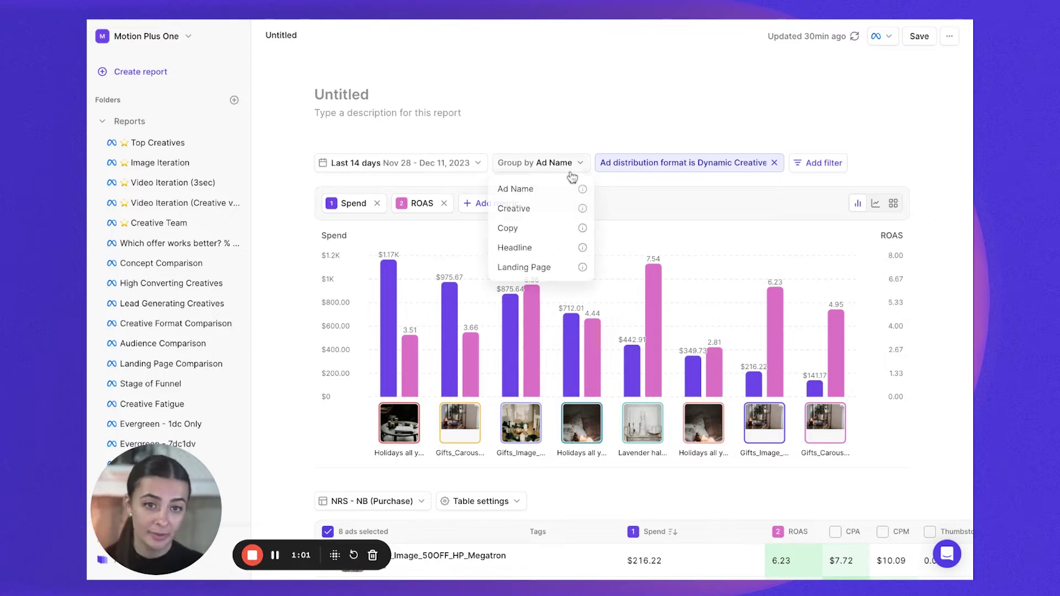
{"action": "left_click", "coordinate": [525, 209]}
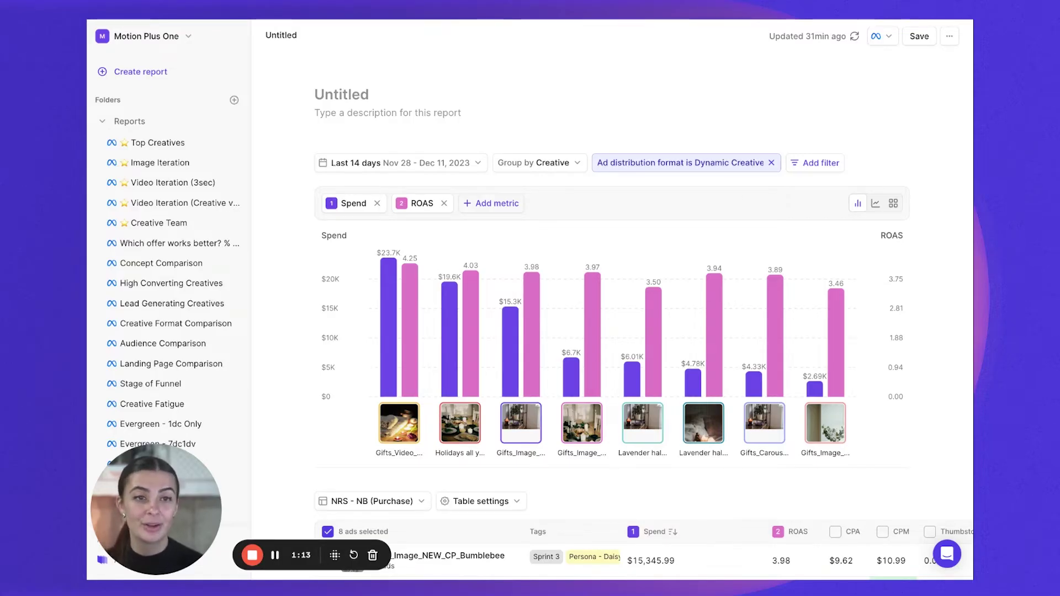
{"action": "left_click", "coordinate": [892, 208]}
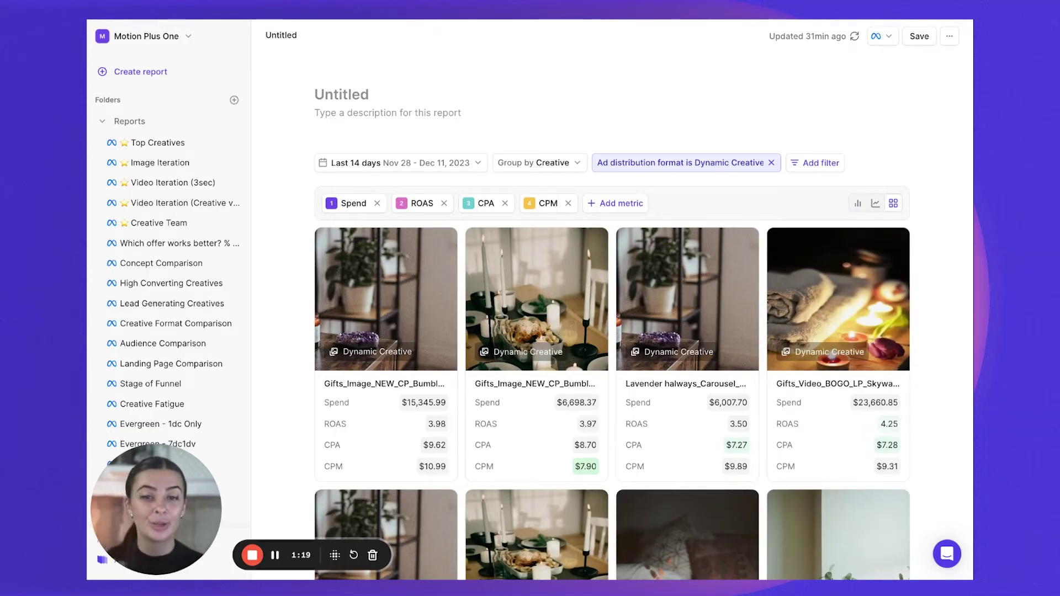
{"action": "left_click", "coordinate": [423, 283]}
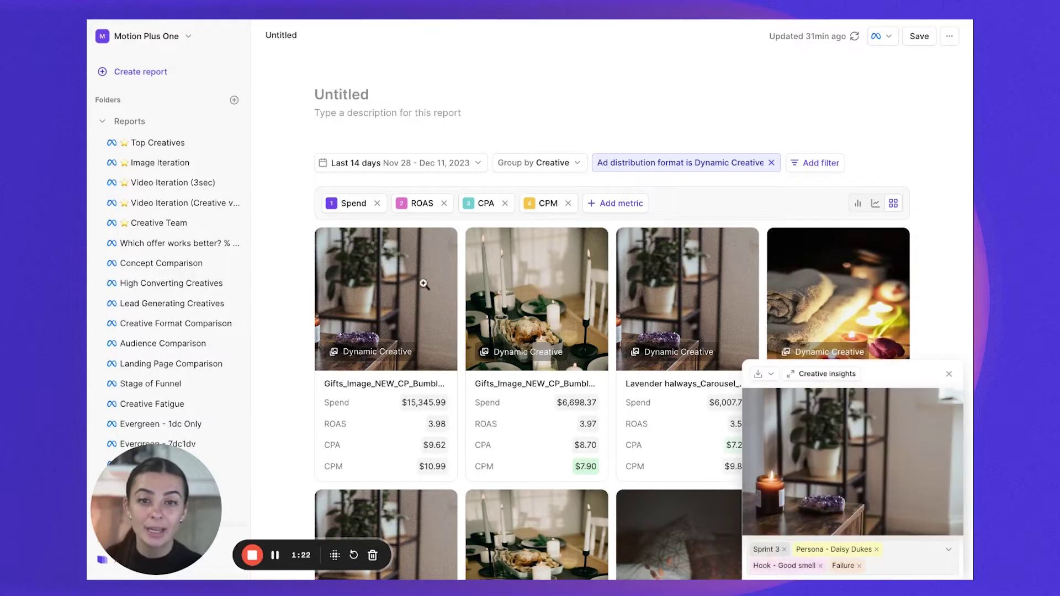
{"action": "left_click", "coordinate": [557, 278]}
{"action": "left_click", "coordinate": [693, 302]}
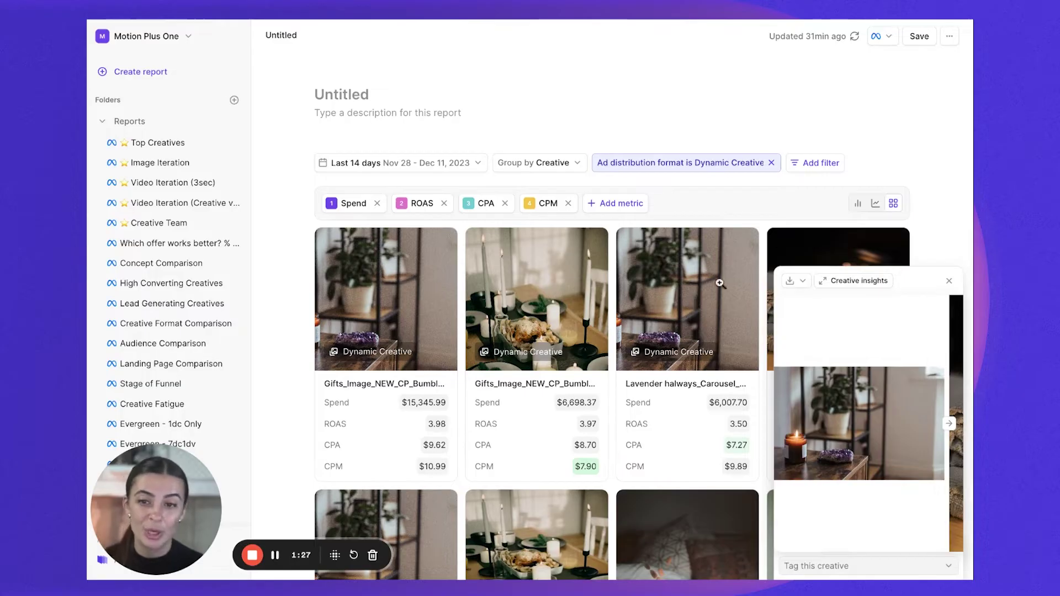
{"action": "left_click", "coordinate": [877, 126]}
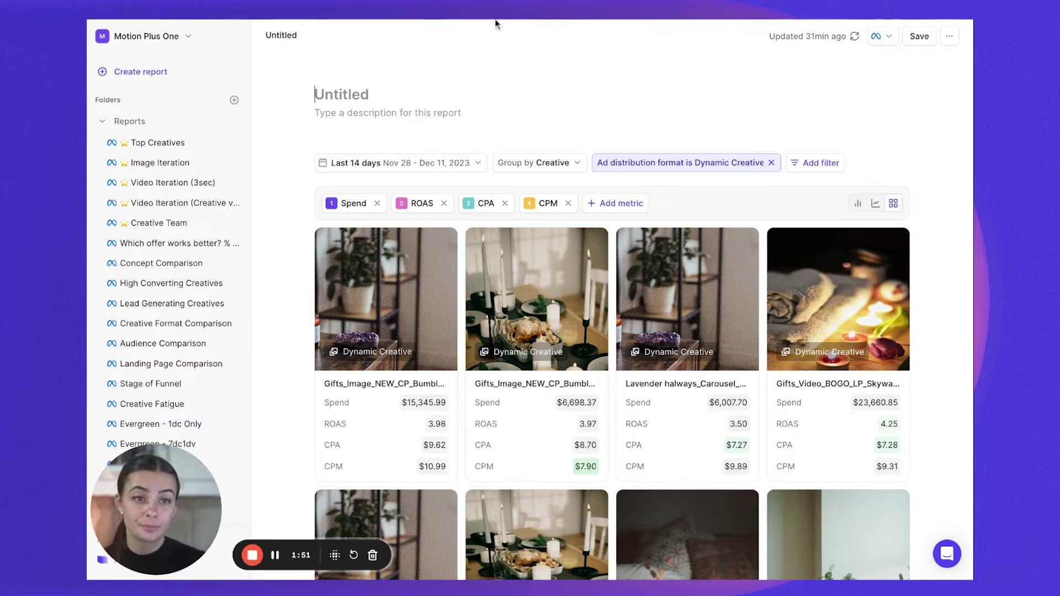
Step: Add an ad name filter for names containing 'lavender' alongside the Dynamic Creative filter
{"action": "left_click", "coordinate": [818, 165]}
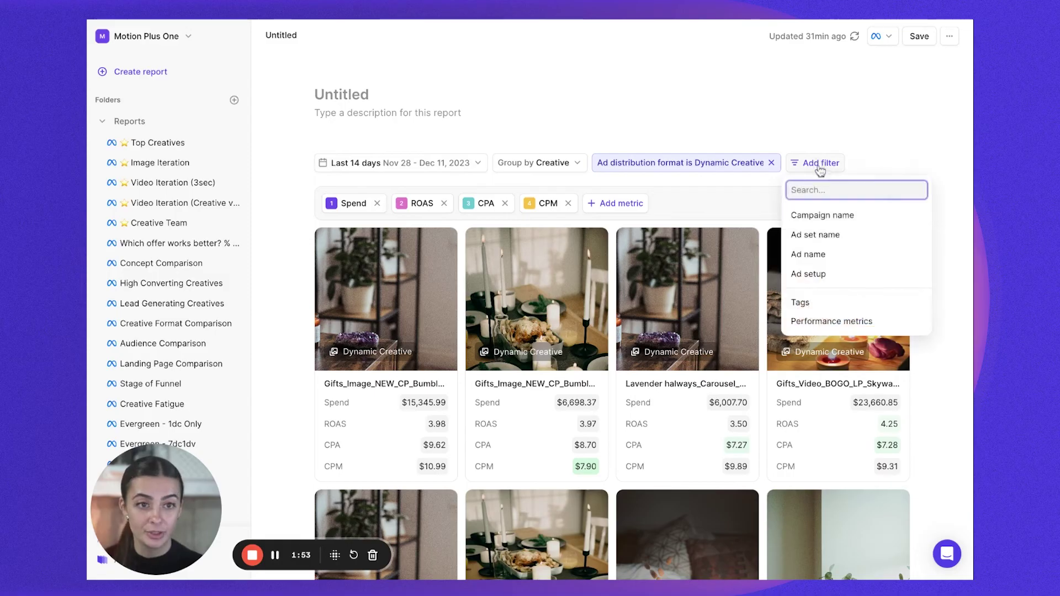
{"action": "left_click", "coordinate": [819, 255]}
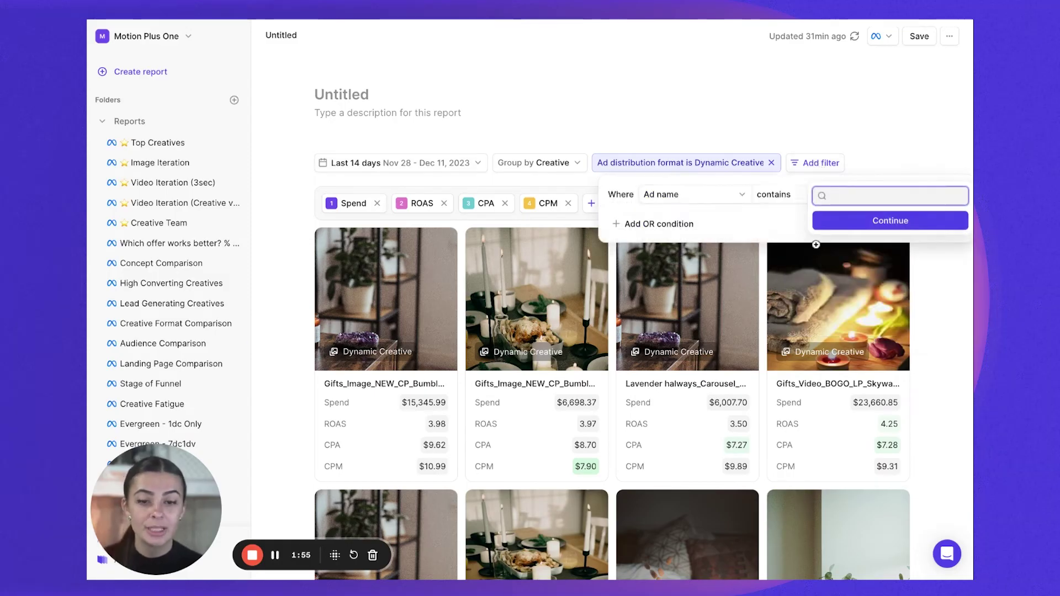
{"action": "type", "text": "lavender"}
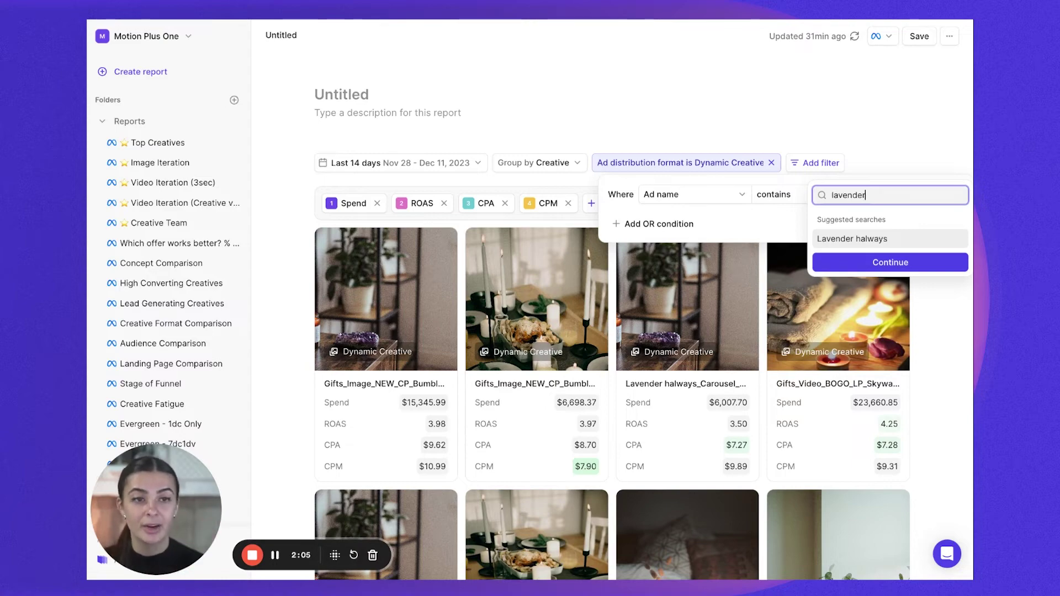
{"action": "left_click", "coordinate": [891, 263]}
{"action": "left_click", "coordinate": [954, 229]}
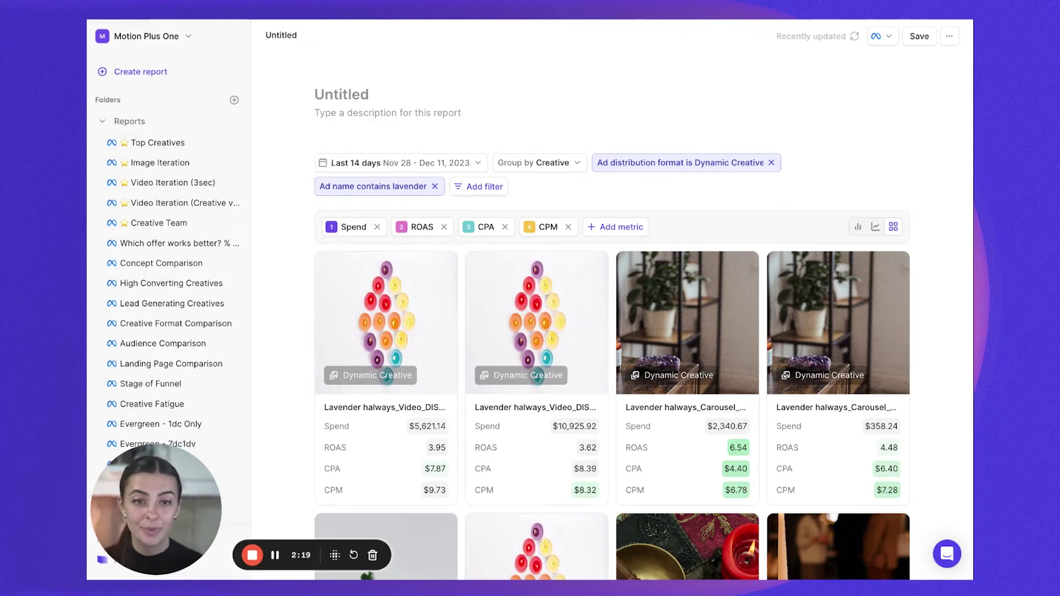
{"action": "scroll", "coordinate": [612, 331], "scroll_direction": "down", "scroll_amount": 2}
{"action": "scroll", "coordinate": [612, 331], "scroll_direction": "down", "scroll_amount": 1}
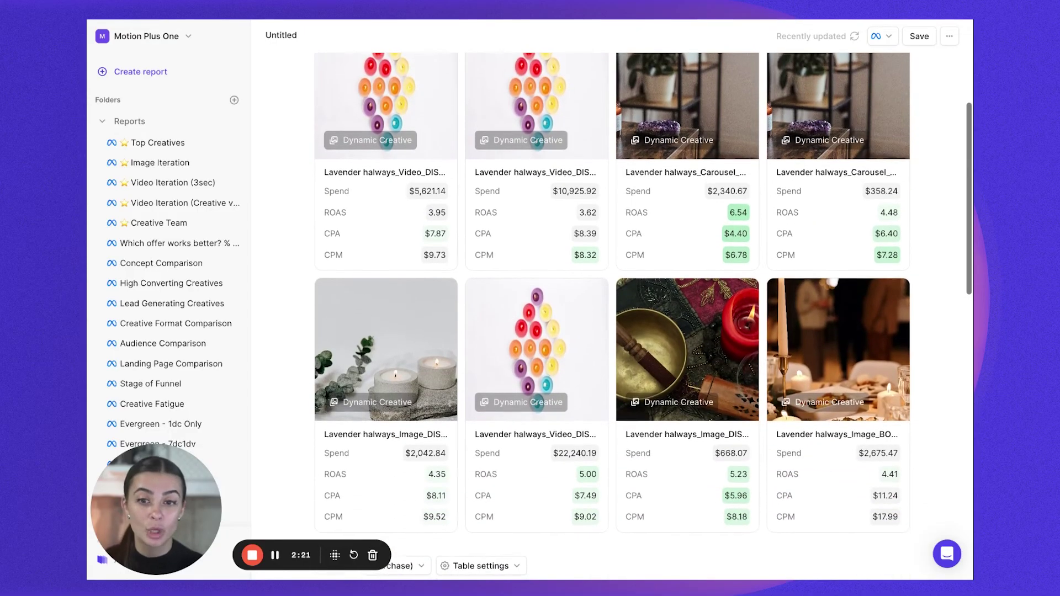
{"action": "scroll", "coordinate": [612, 331], "scroll_direction": "up", "scroll_amount": 3}
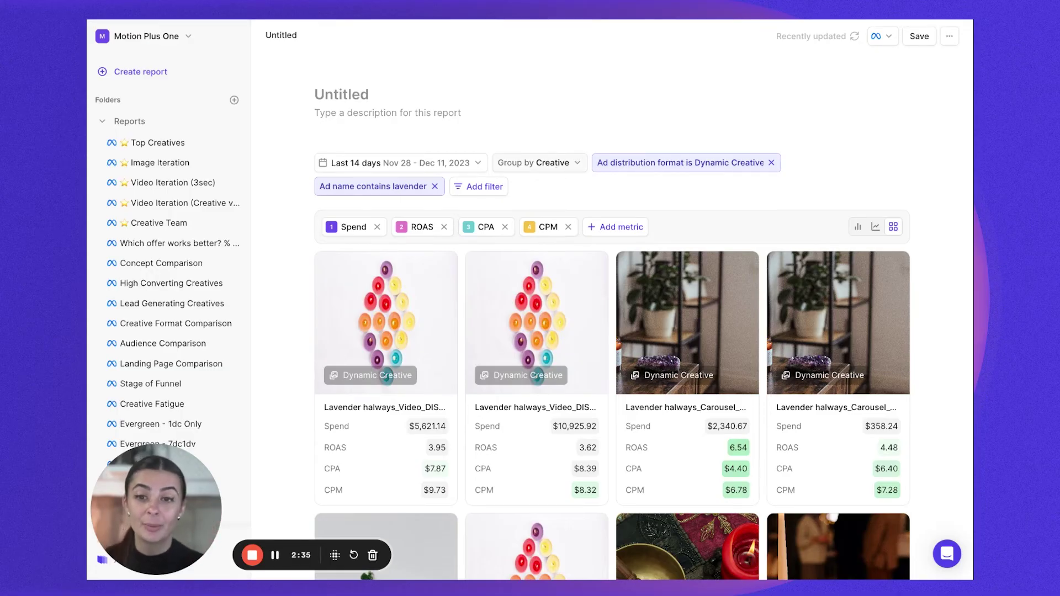
Step: Change Group by from Creative to Copy so cards show each lavender ad text
{"action": "left_click", "coordinate": [533, 163]}
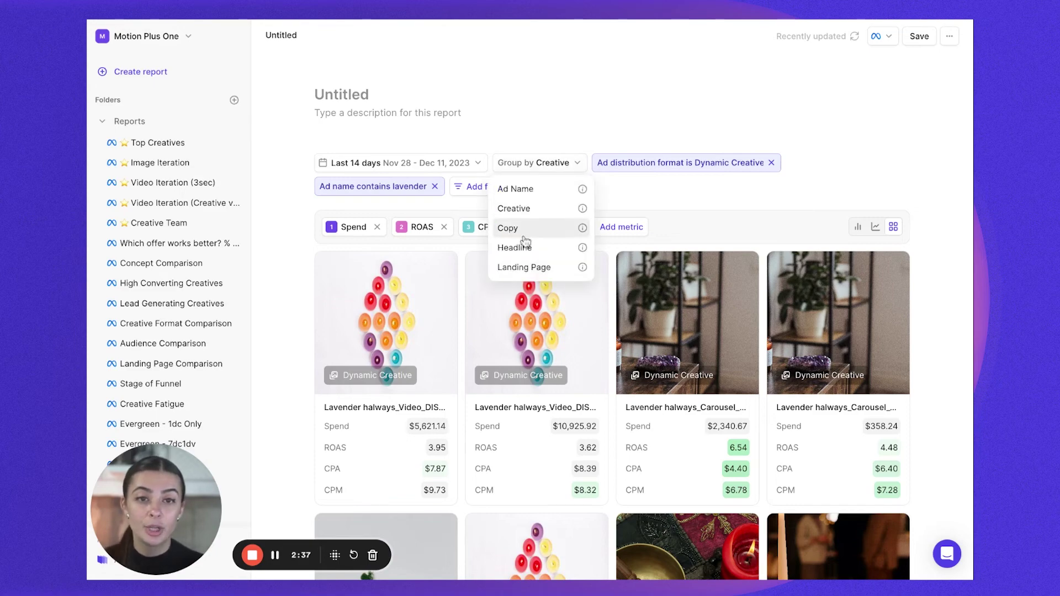
{"action": "left_click", "coordinate": [524, 231]}
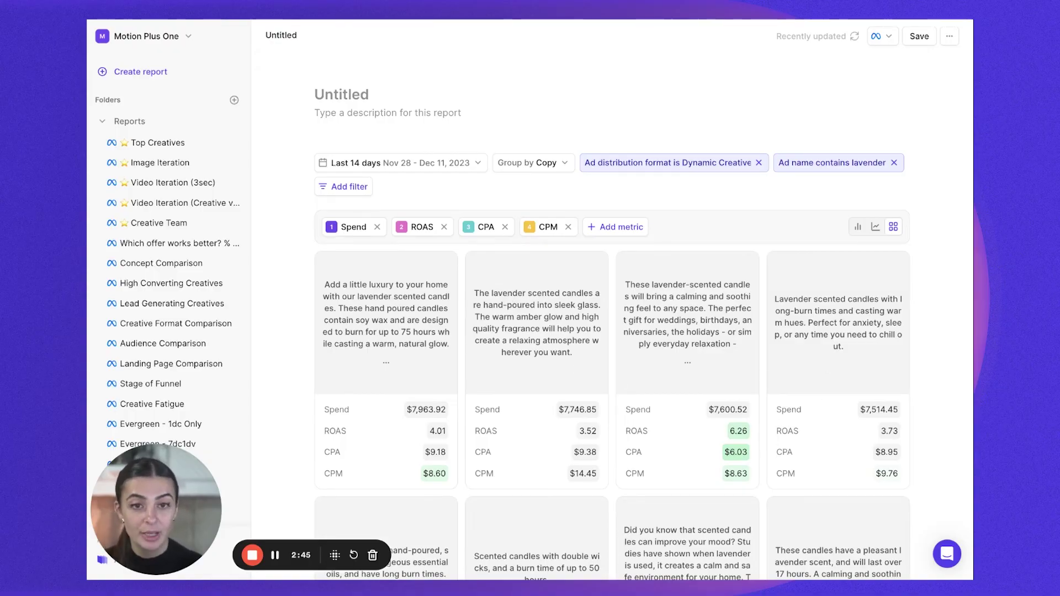
{"action": "scroll", "coordinate": [612, 364], "scroll_direction": "down", "scroll_amount": 1}
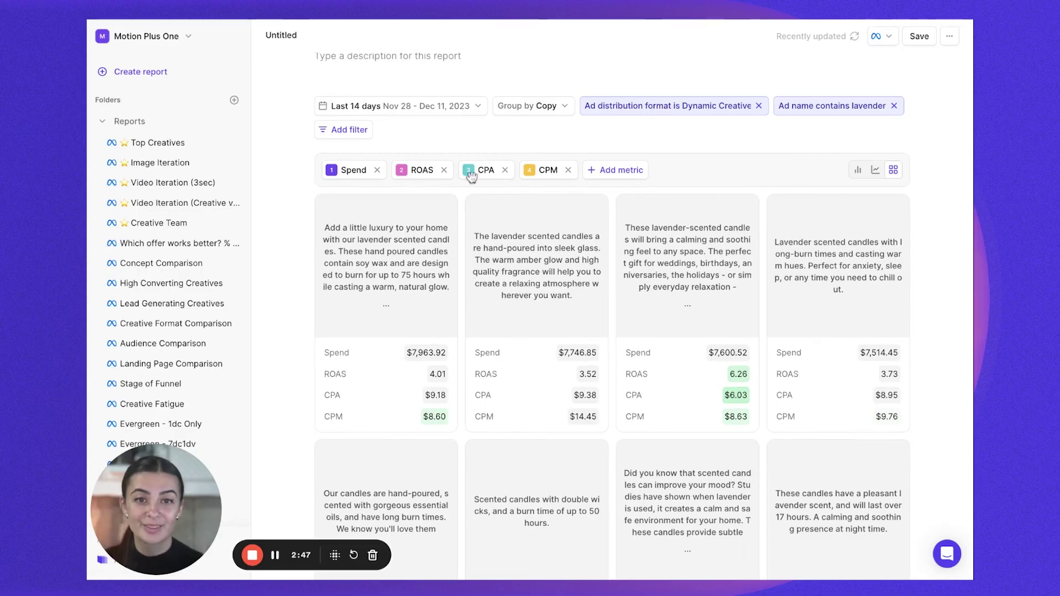
Step: Remove the CPA and CPM metrics and add See more rate to the cards
{"action": "left_click", "coordinate": [504, 170]}
{"action": "left_click", "coordinate": [507, 170]}
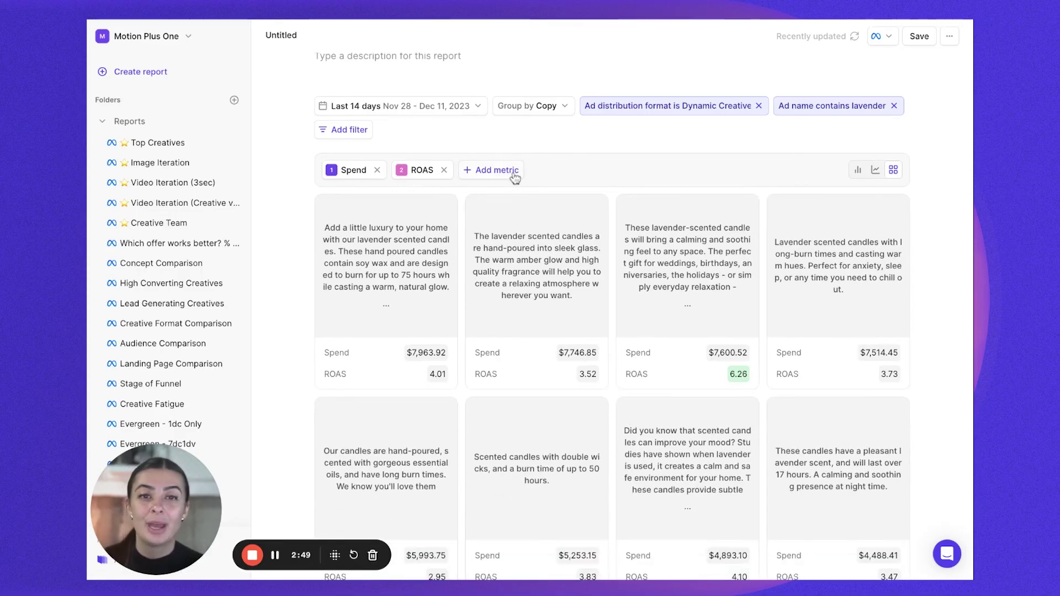
{"action": "left_click", "coordinate": [502, 171]}
{"action": "type", "text": "see"}
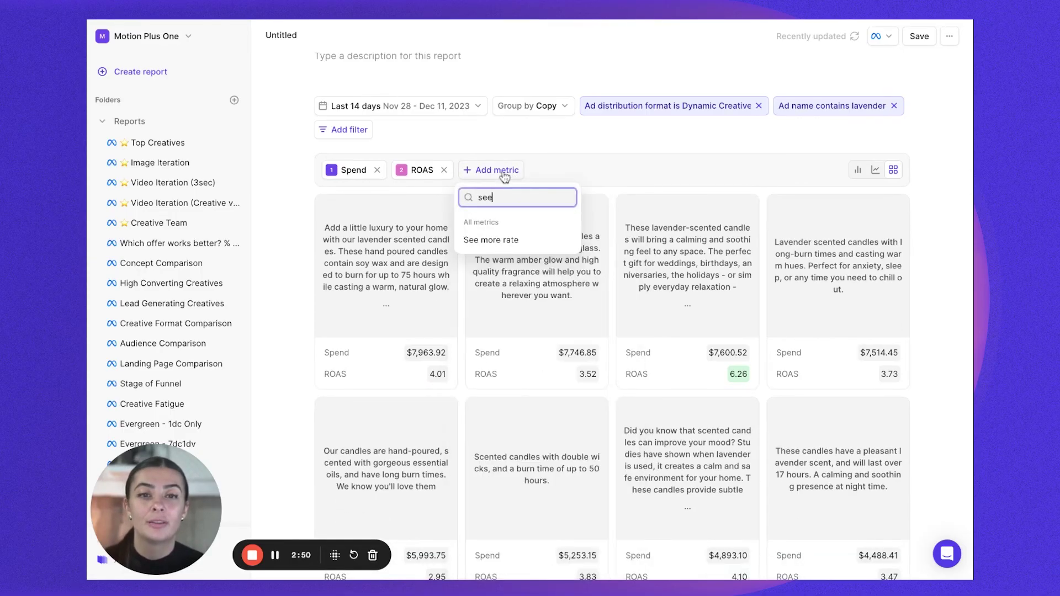
{"action": "left_click", "coordinate": [503, 241]}
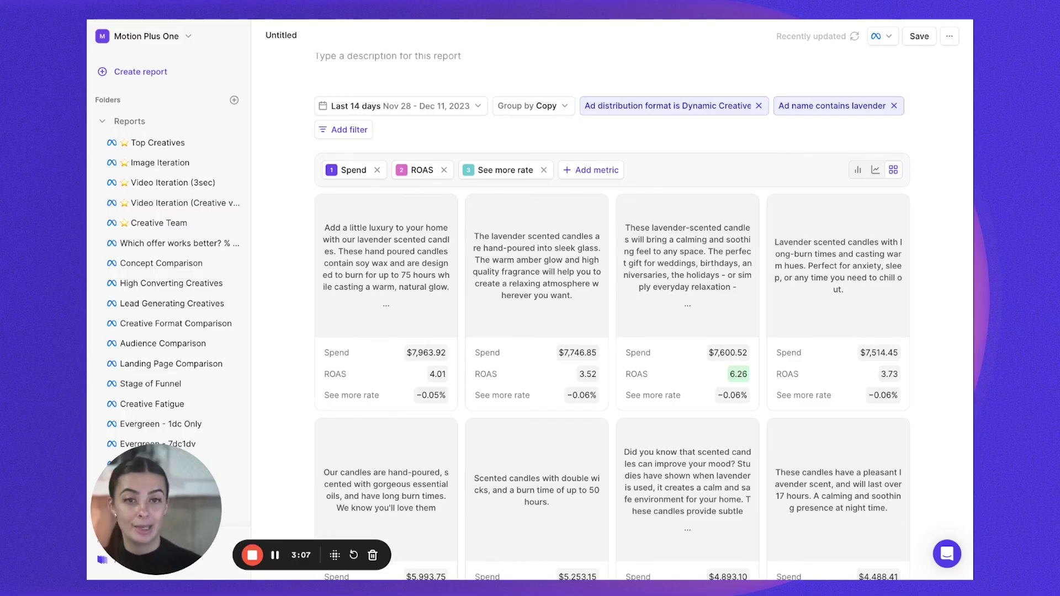
{"action": "scroll", "coordinate": [664, 167], "scroll_direction": "up", "scroll_amount": 1}
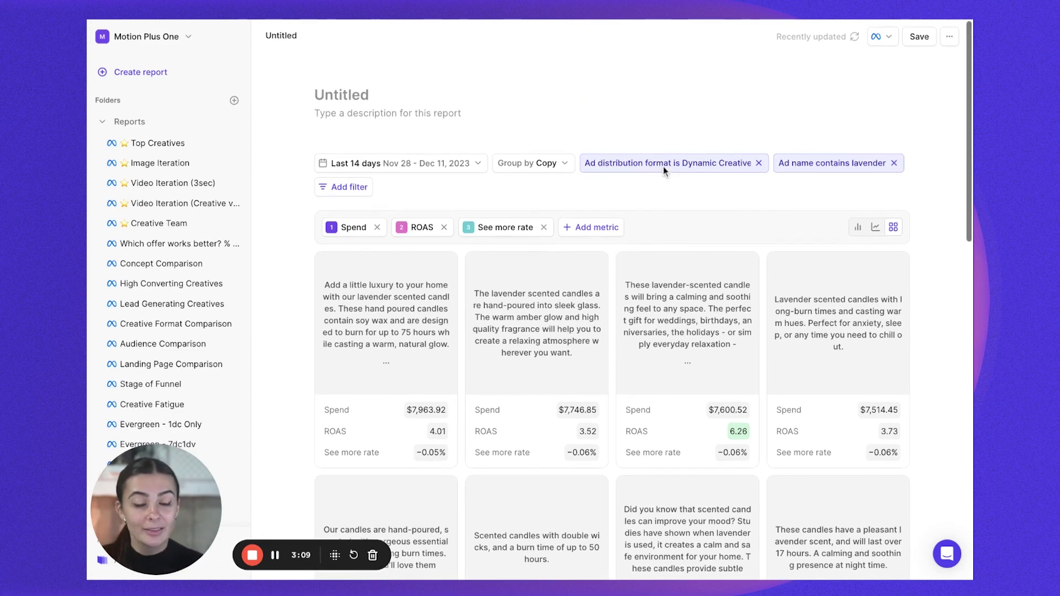